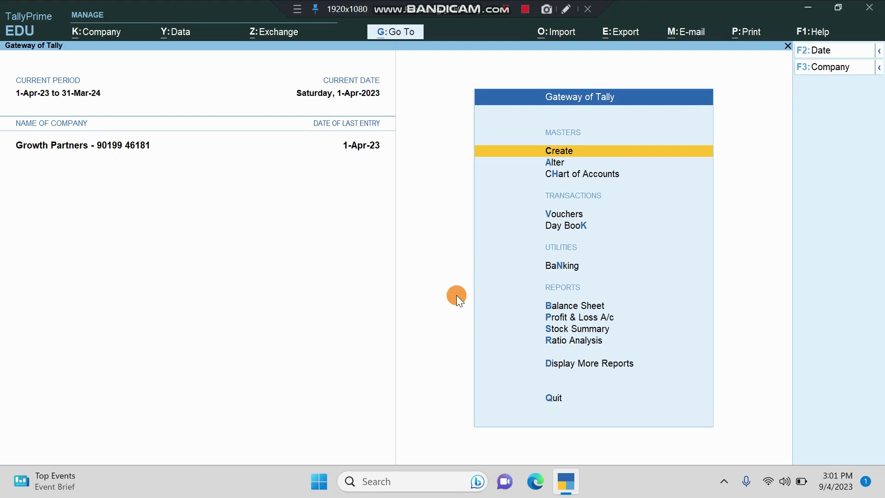
# - Start a new payment voucher and change its date to 2-4-2023
pyautogui.click(560, 216)
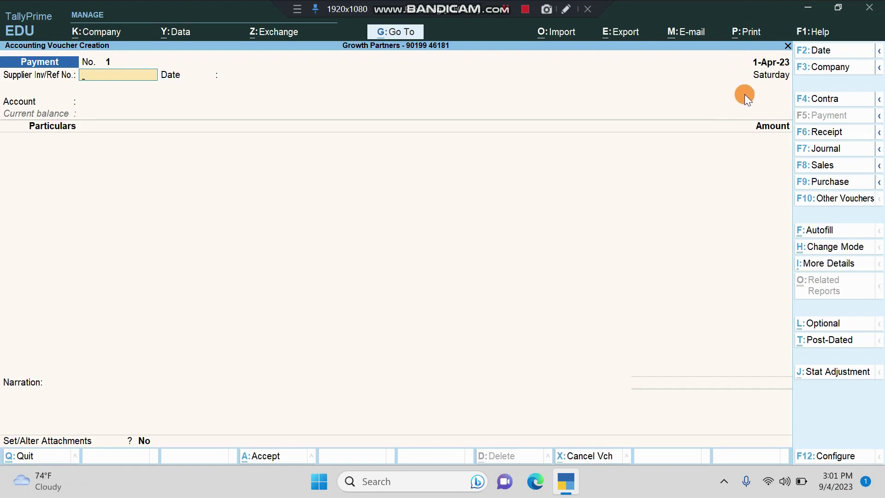
pyautogui.click(835, 51)
pyautogui.write('2-4-2023')
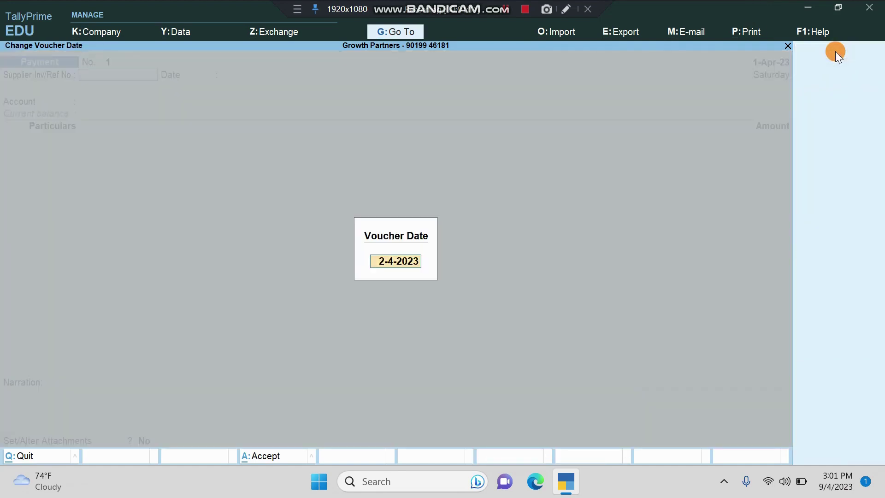
pyautogui.press('Return')
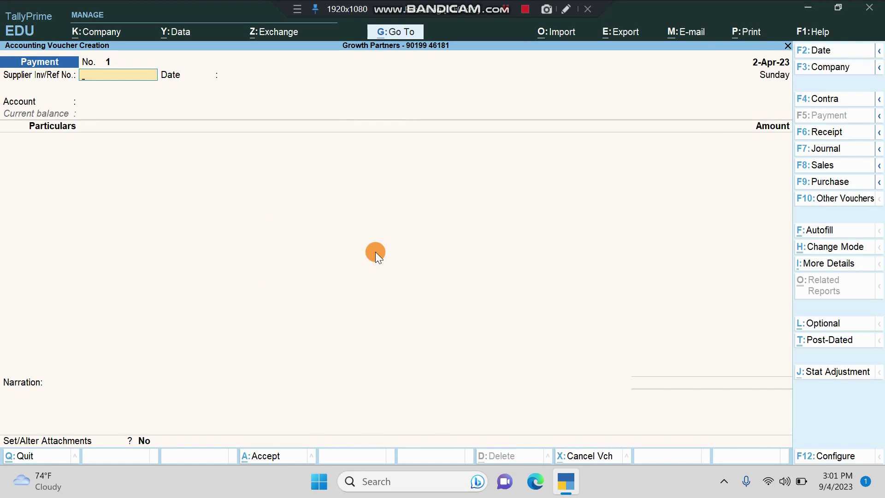
# - Quit the unsaved payment voucher back to Gateway of Tally
pyautogui.press('Escape')
pyautogui.press('y')
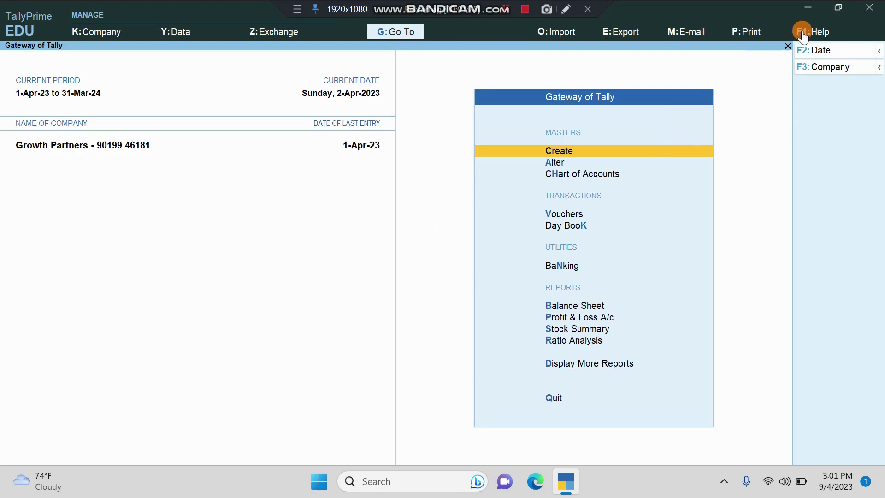
# - Set SecurityFeatures.tcp to Load TDL = Yes in Manage Local TDLs and save
pyautogui.click(815, 31)
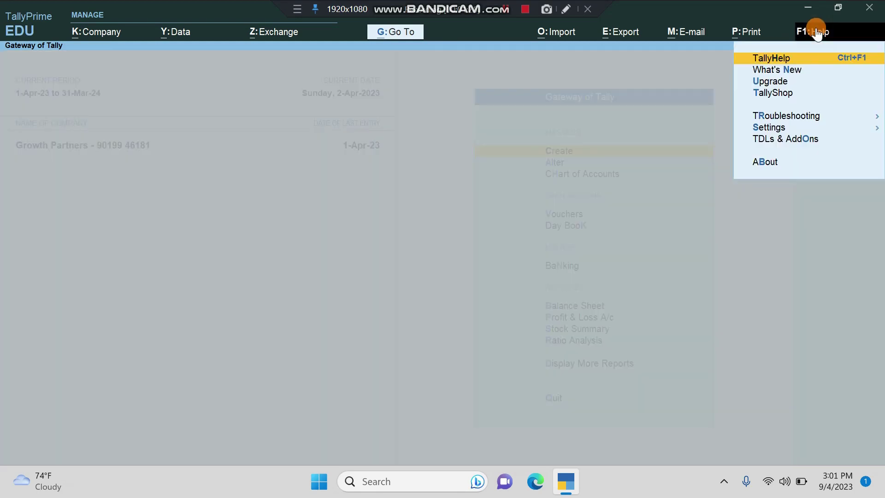
pyautogui.click(789, 139)
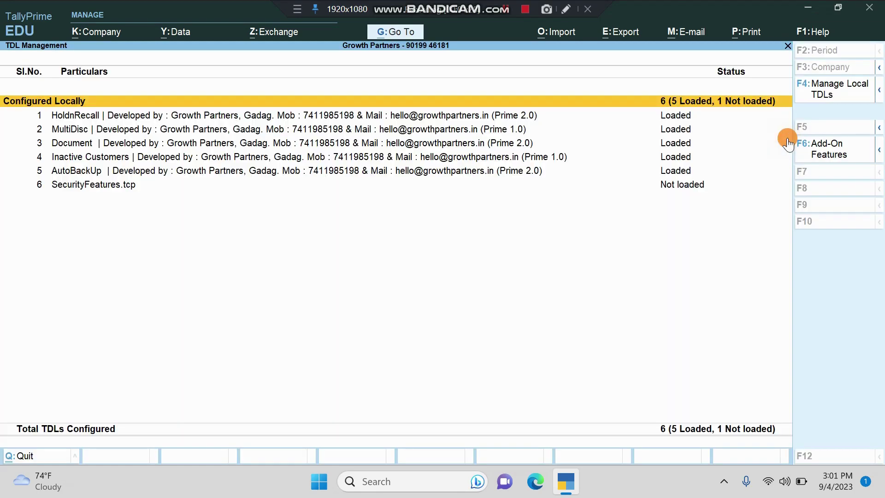
pyautogui.click(814, 93)
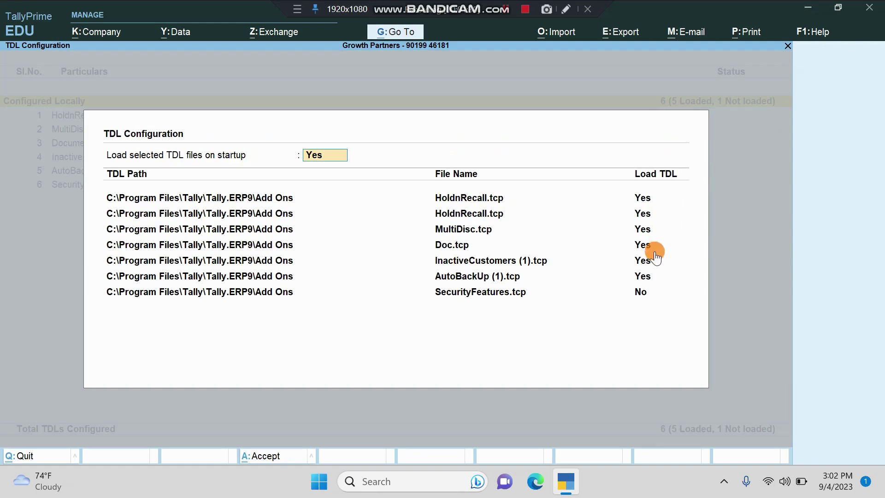
pyautogui.click(638, 290)
pyautogui.press('y')
pyautogui.press('Return')
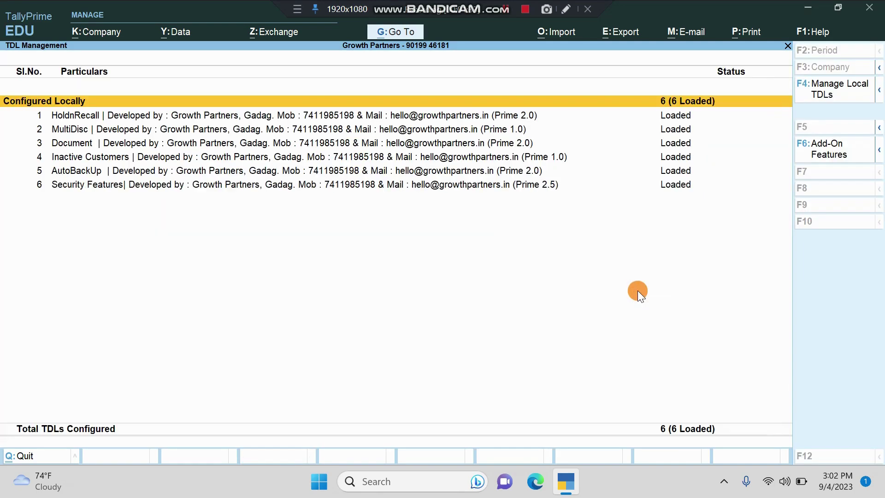
# - Leave the TDL list, declining the quit prompt
pyautogui.press('Escape')
pyautogui.press('Escape')
pyautogui.press('n')
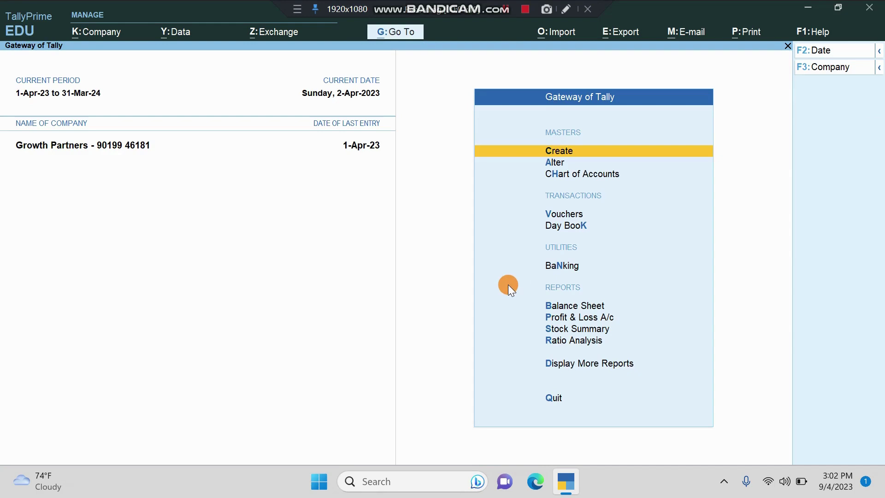
# - Close and relaunch TallyPrime, continuing in educational mode to open Growth Partners
pyautogui.press('Escape')
pyautogui.press('y')
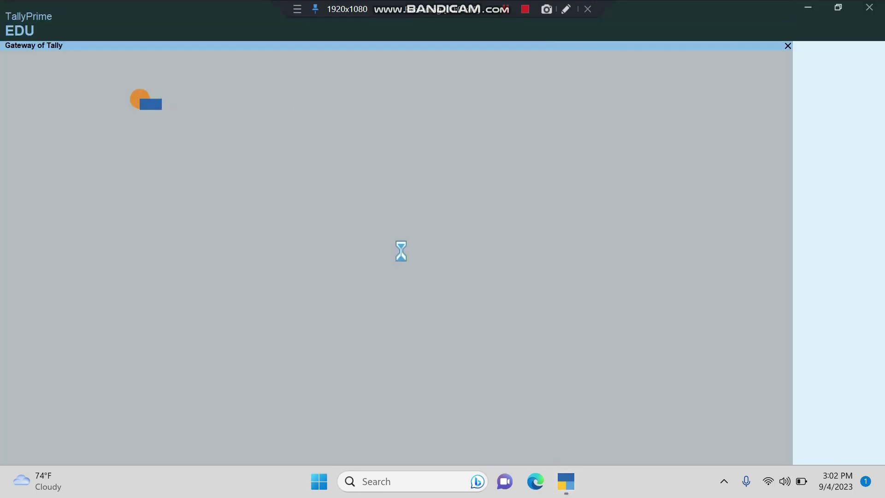
pyautogui.press('Left')
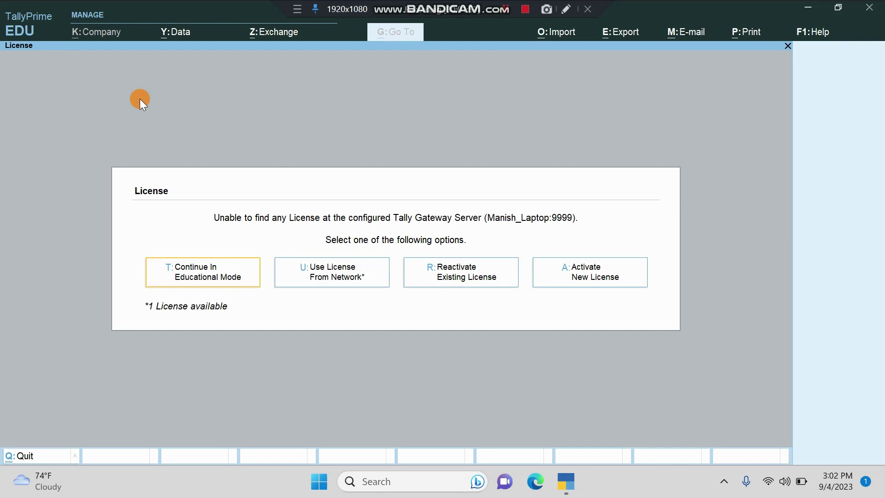
pyautogui.press('Return')
pyautogui.press('Return')
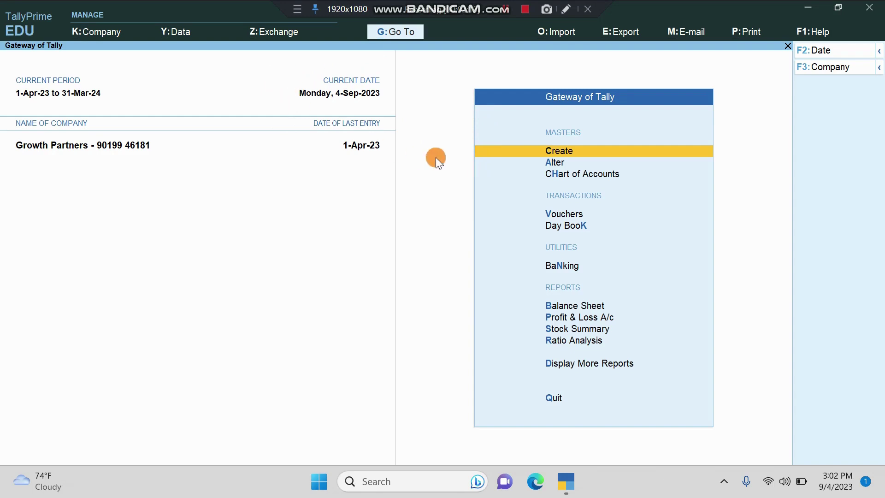
# - Open a new payment voucher and attempt replacing its 4-Sep-23 date, backspacing the entry
pyautogui.click(555, 215)
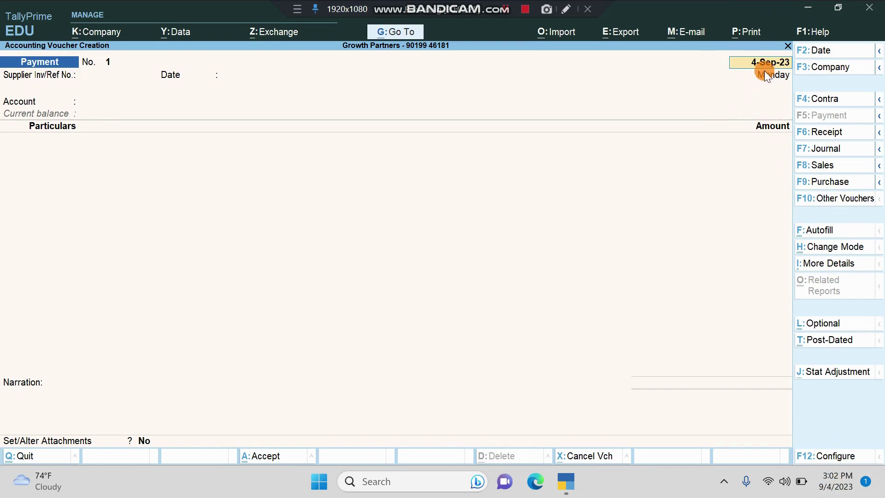
pyautogui.click(812, 51)
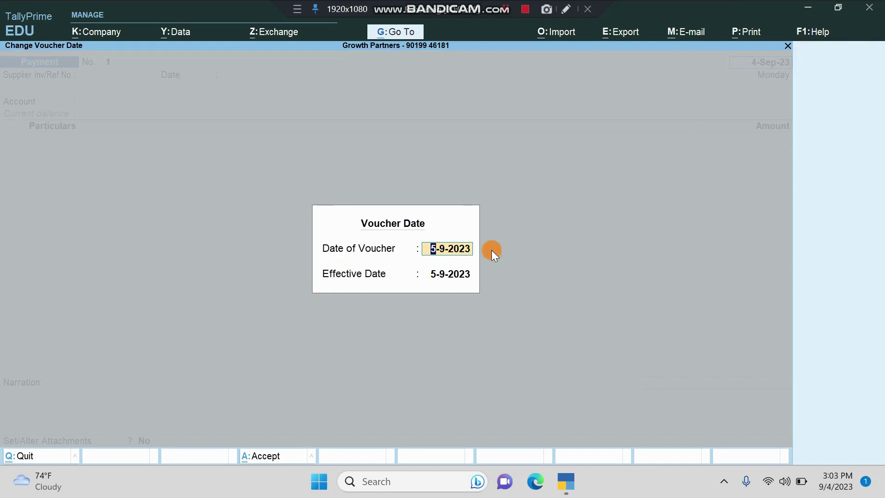
pyautogui.write('5.')
pyautogui.press('BackSpace')
pyautogui.write('.9')
# - Cancel the Voucher Date prompt and quit the payment voucher to Gateway of Tally
pyautogui.press('Escape')
pyautogui.press('Escape')
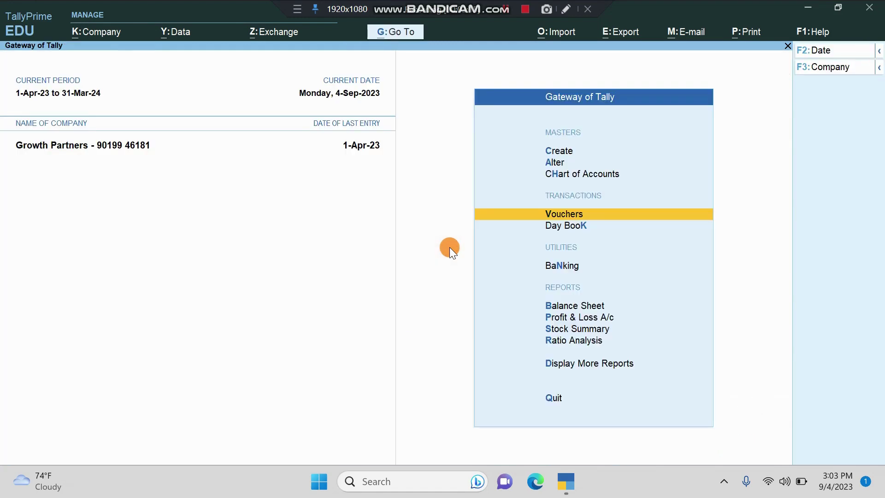
pyautogui.press('c')
pyautogui.press('Escape')
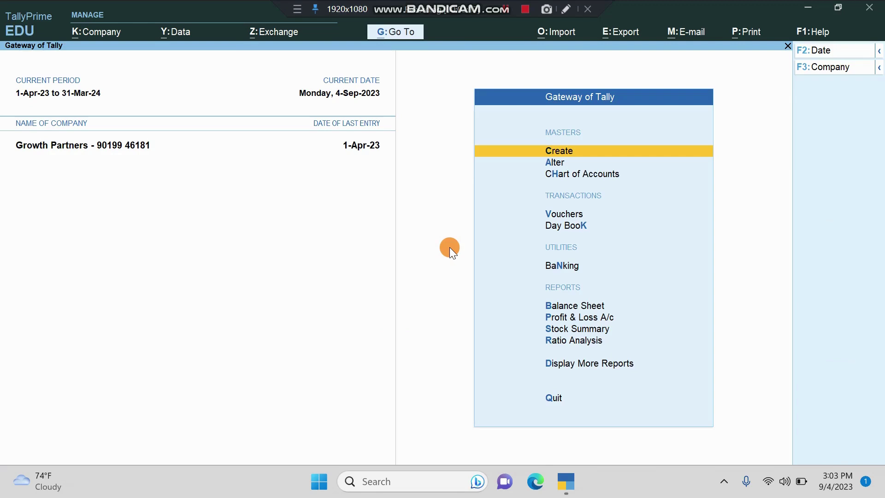